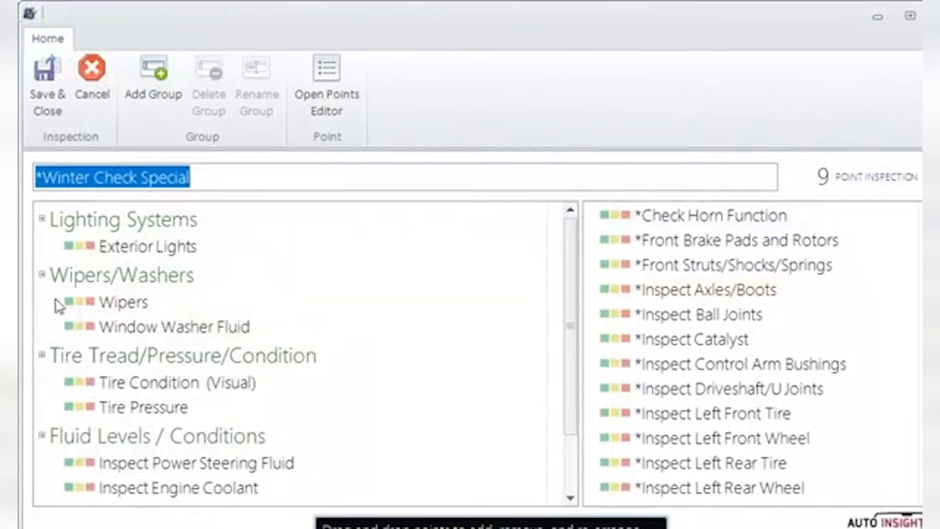
- Open the Wipers point of the *Winter Check Special inspection to view its general settings, and close both editors
{"action": "left_click", "coordinate": [128, 308]}
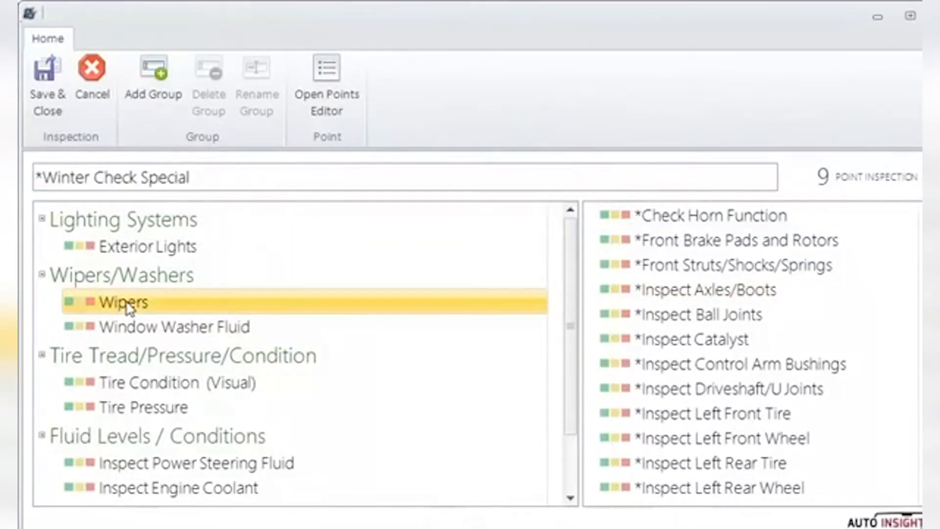
{"action": "double_click", "coordinate": [128, 304]}
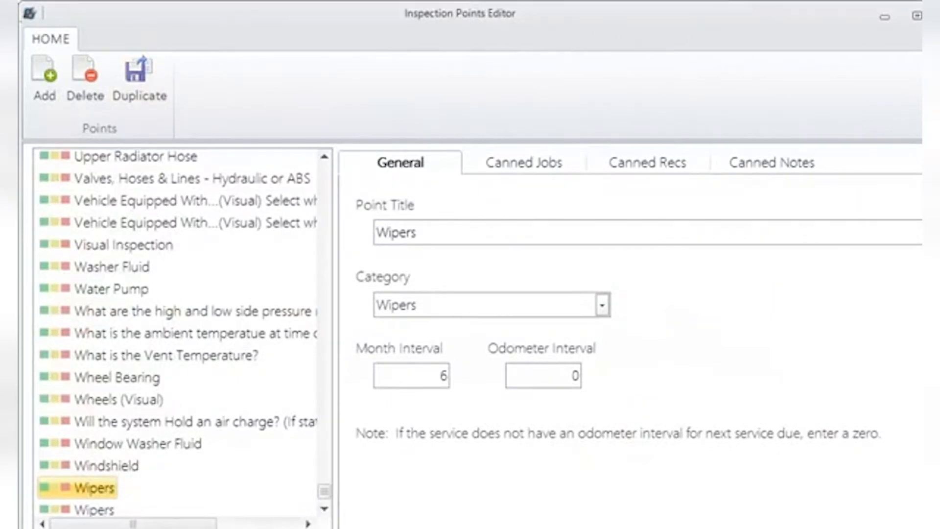
{"action": "left_click", "coordinate": [937, 16]}
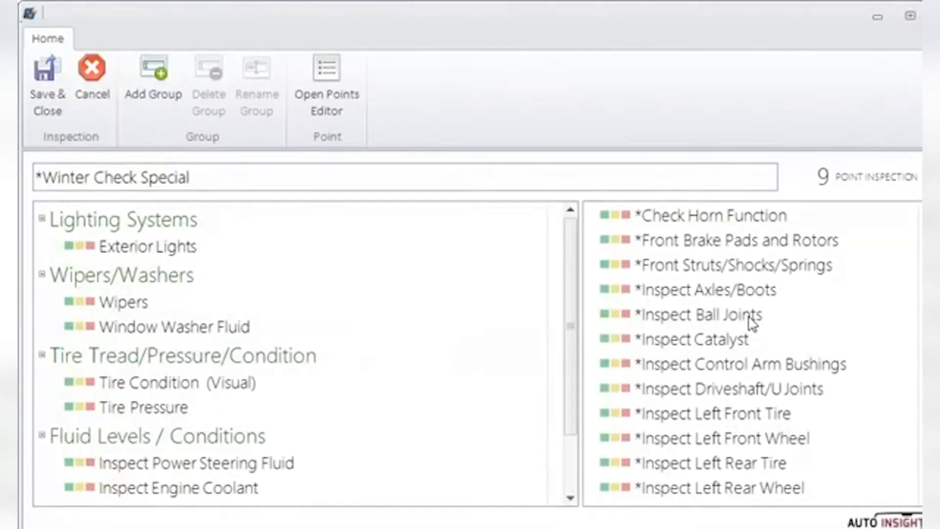
{"action": "left_click", "coordinate": [938, 16]}
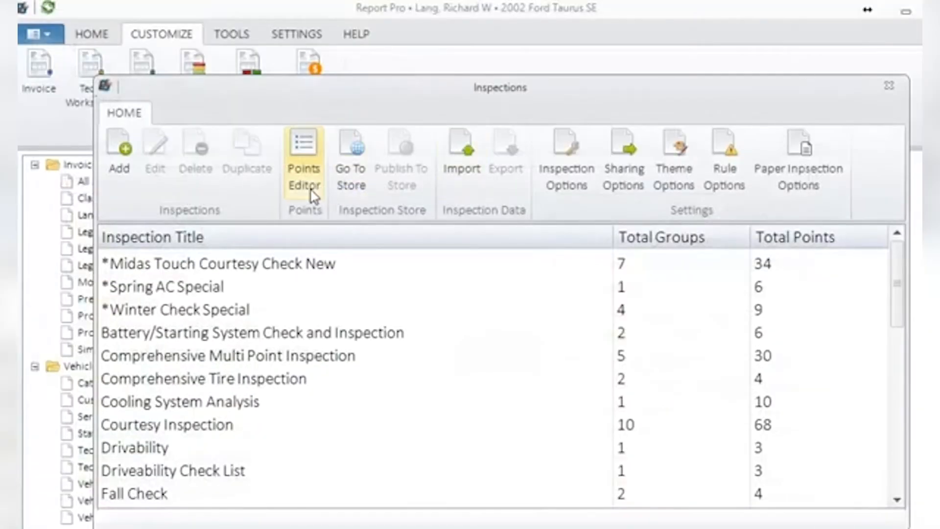
- Add a new inspection point in the Inspection Points Editor and title it Battery Check
{"action": "left_click", "coordinate": [304, 147]}
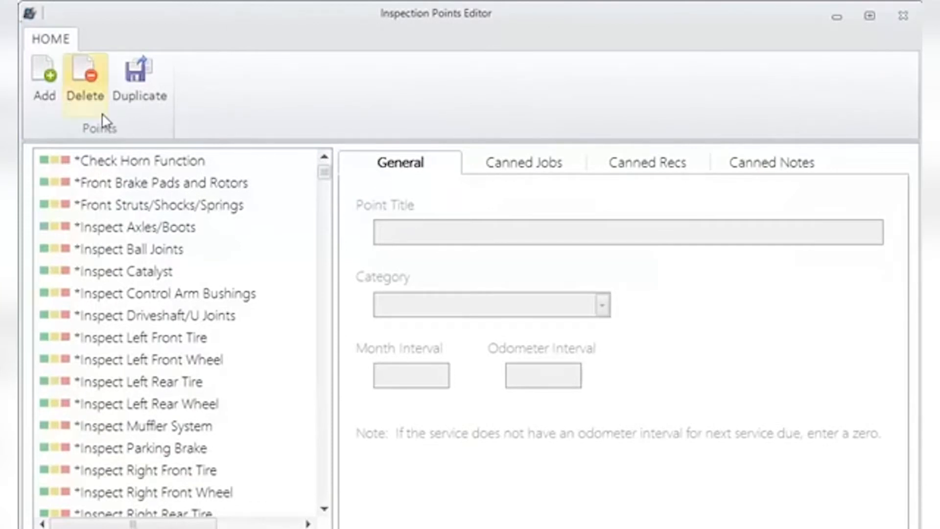
{"action": "left_click", "coordinate": [43, 78]}
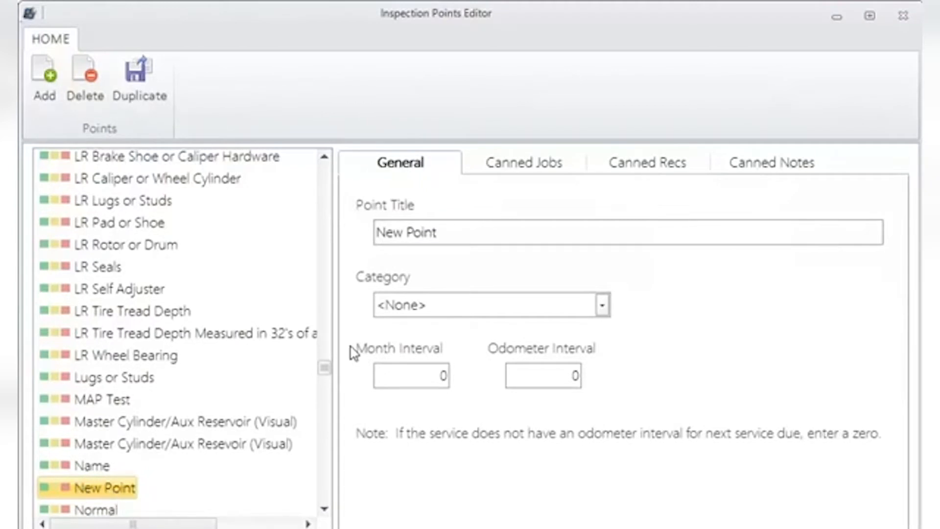
{"action": "left_click_drag", "start_coordinate": [456, 231], "coordinate": [346, 233]}
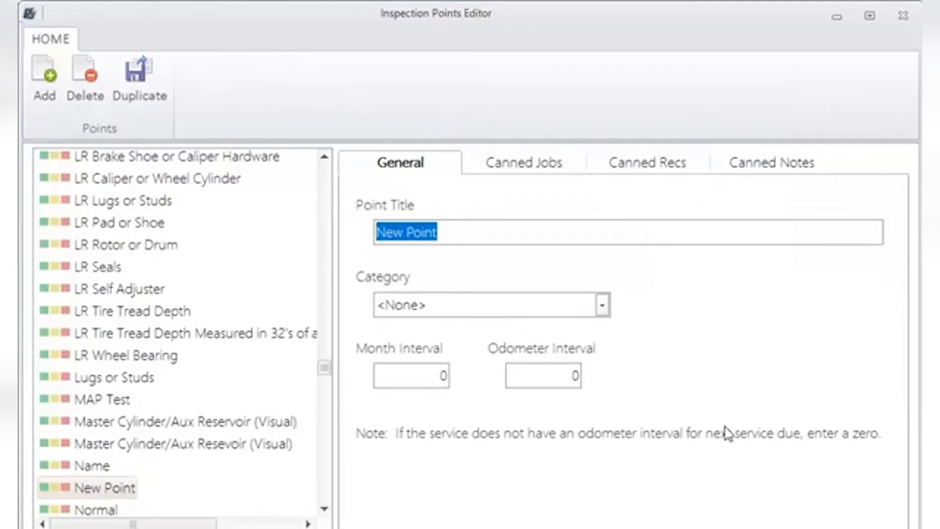
{"action": "type", "text": "Battery Check"}
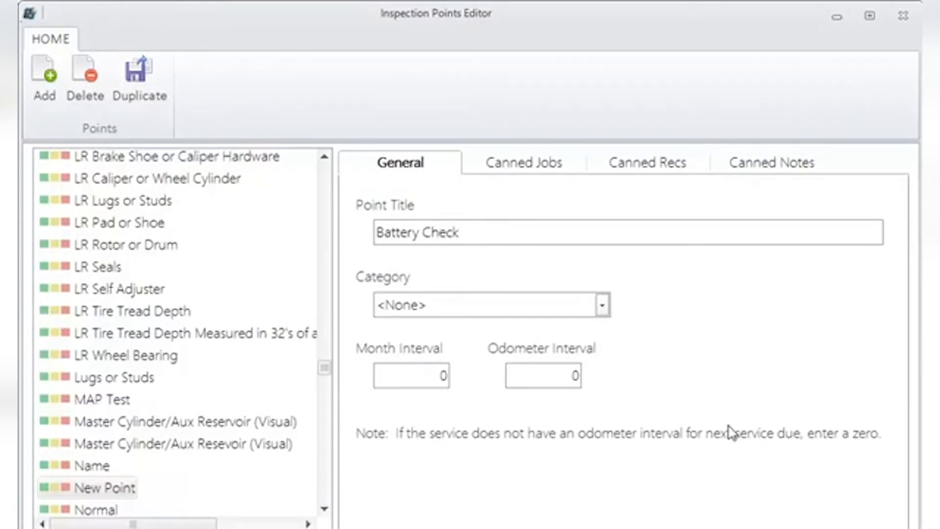
- Assign the Battery Check point to the Battery-Service category and set its month interval to 12
{"action": "left_click", "coordinate": [603, 308]}
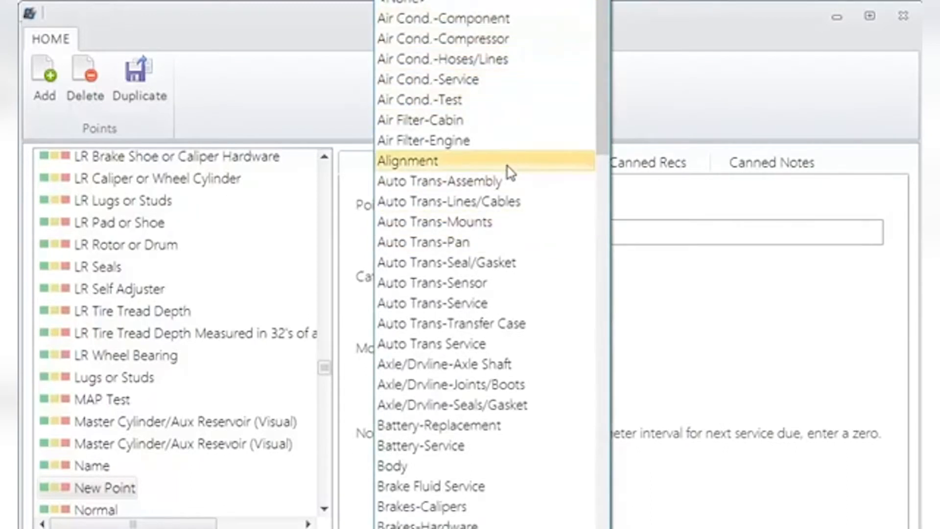
{"action": "left_click", "coordinate": [458, 447]}
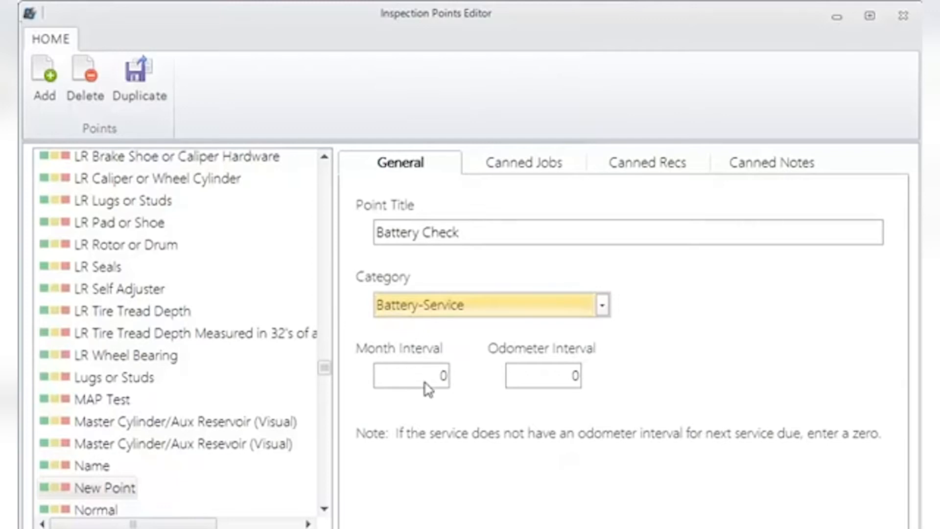
{"action": "double_click", "coordinate": [443, 376]}
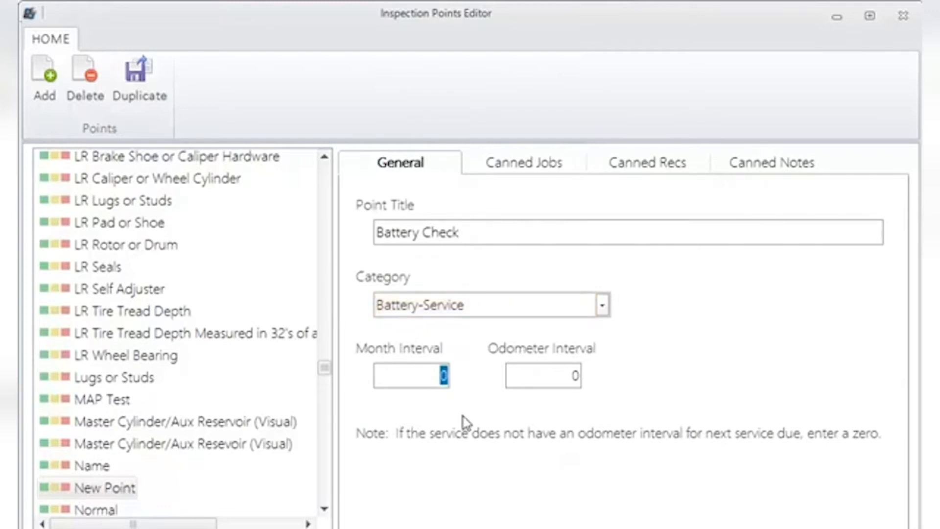
{"action": "type", "text": "12"}
- Set the Battery Check point's odometer interval to 12000
{"action": "double_click", "coordinate": [577, 377]}
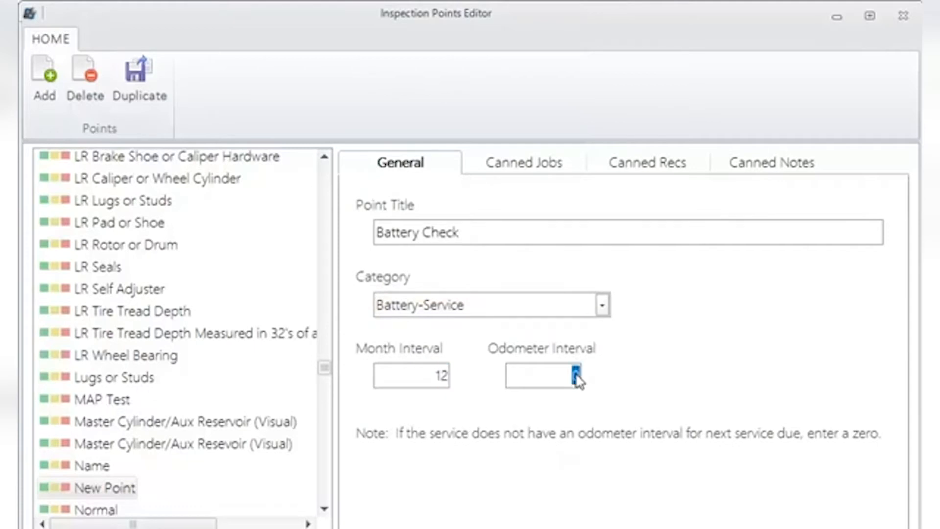
{"action": "type", "text": "12000"}
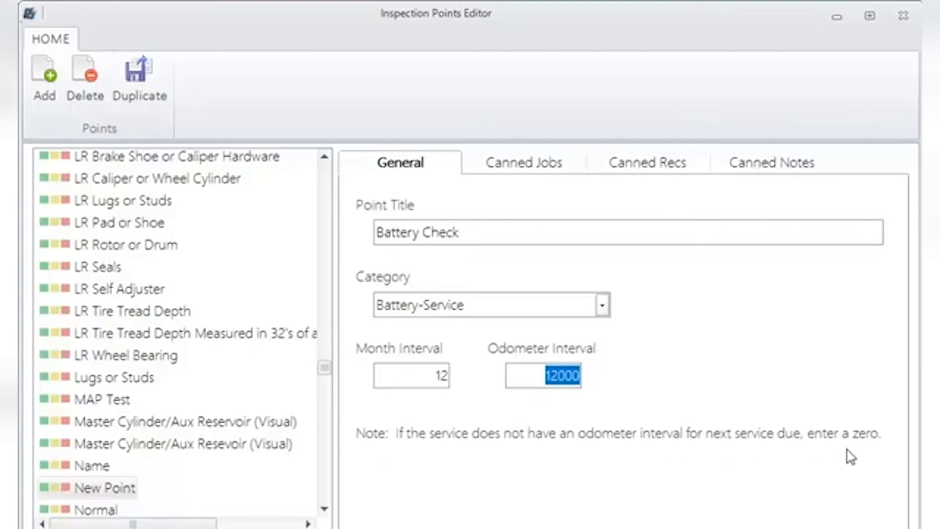
{"action": "key", "text": "BackSpace"}
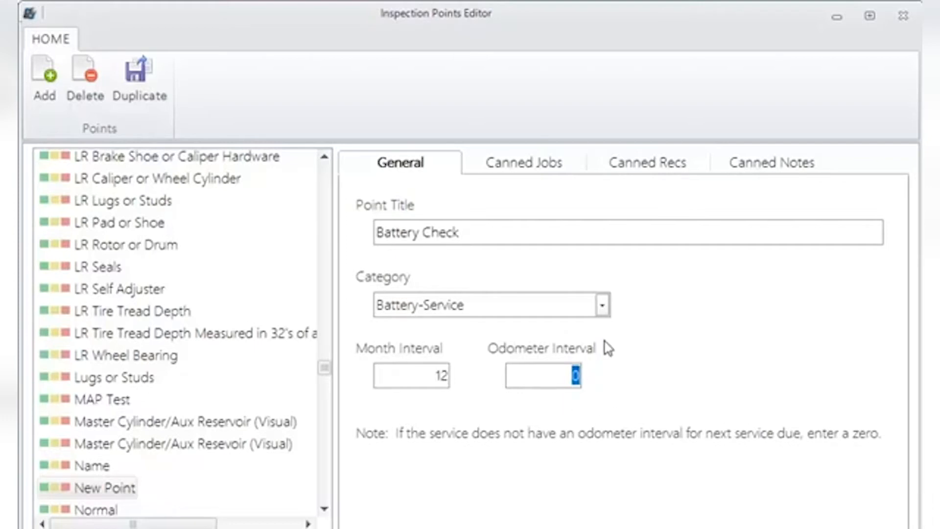
{"action": "type", "text": "12000"}
- Search the canned jobs for "ba" and add all battery jobs from BATC - Battery-Charge through BATT - Battery-Test to the point
{"action": "left_click", "coordinate": [515, 165]}
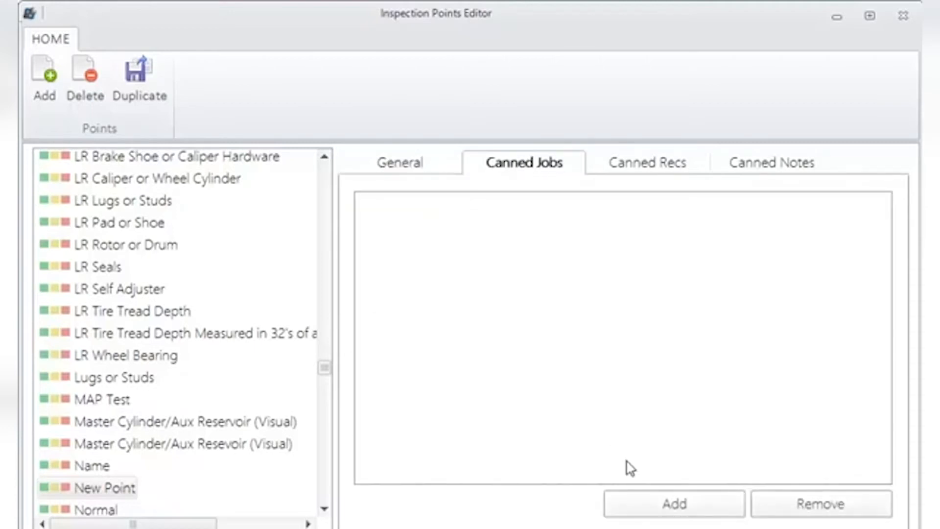
{"action": "left_click", "coordinate": [653, 504]}
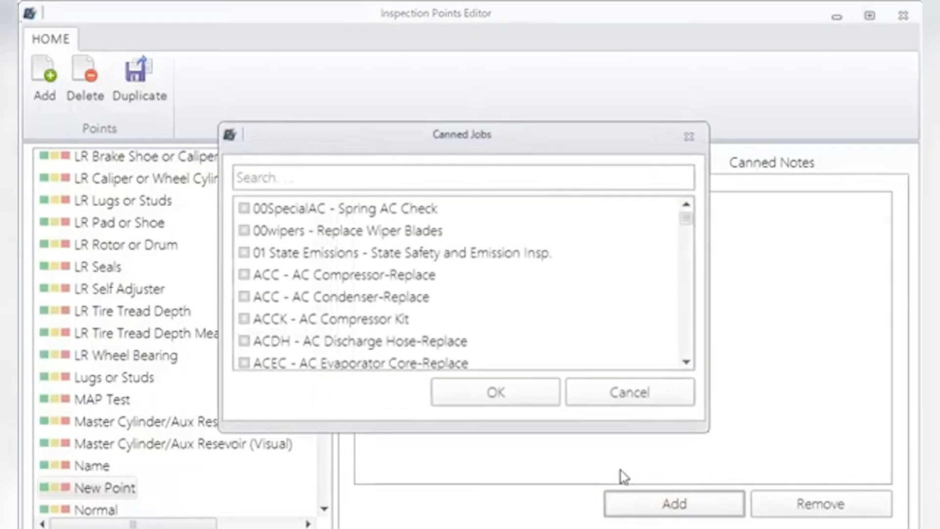
{"action": "left_click", "coordinate": [391, 175]}
{"action": "type", "text": "ba"}
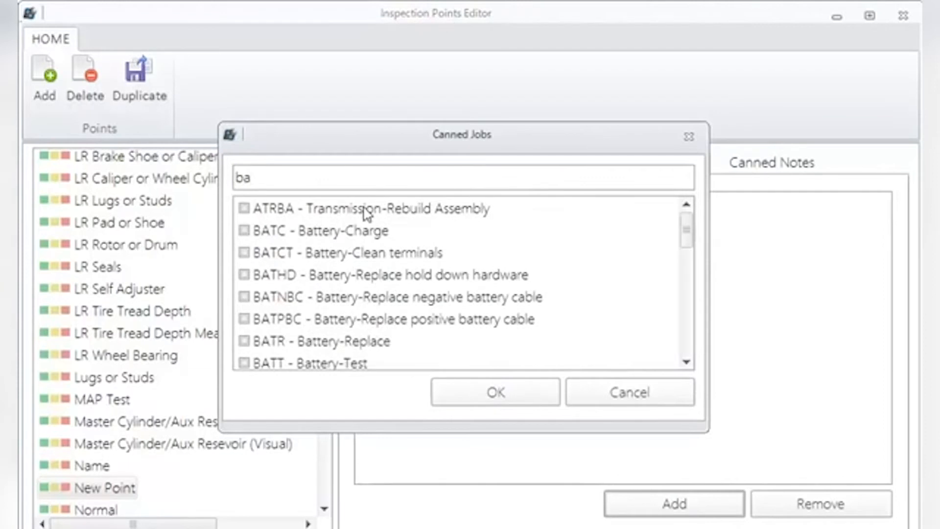
{"action": "left_click", "coordinate": [242, 234]}
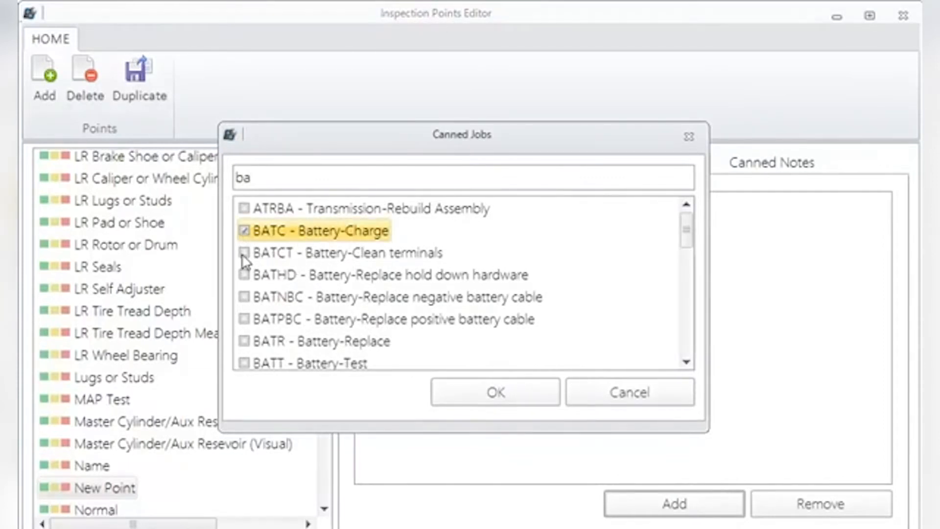
{"action": "left_click", "coordinate": [244, 254]}
{"action": "left_click", "coordinate": [244, 275]}
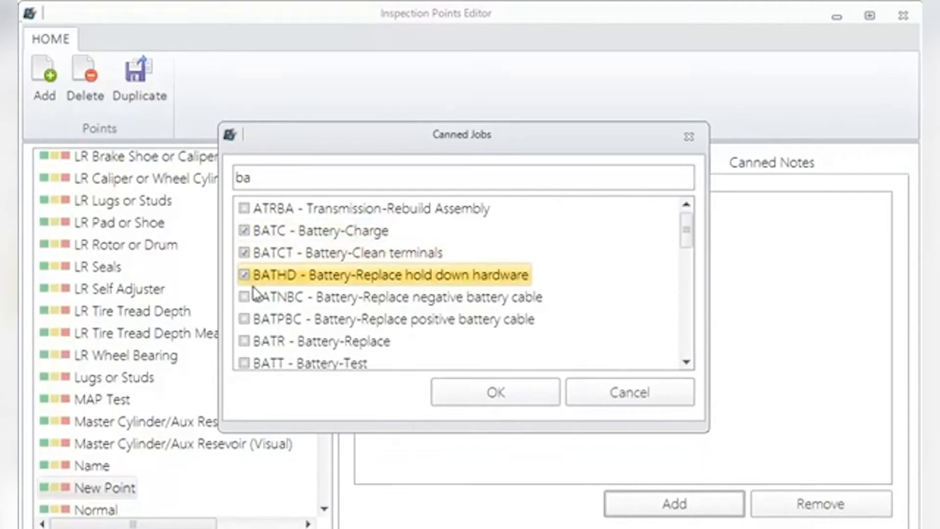
{"action": "left_click", "coordinate": [244, 297]}
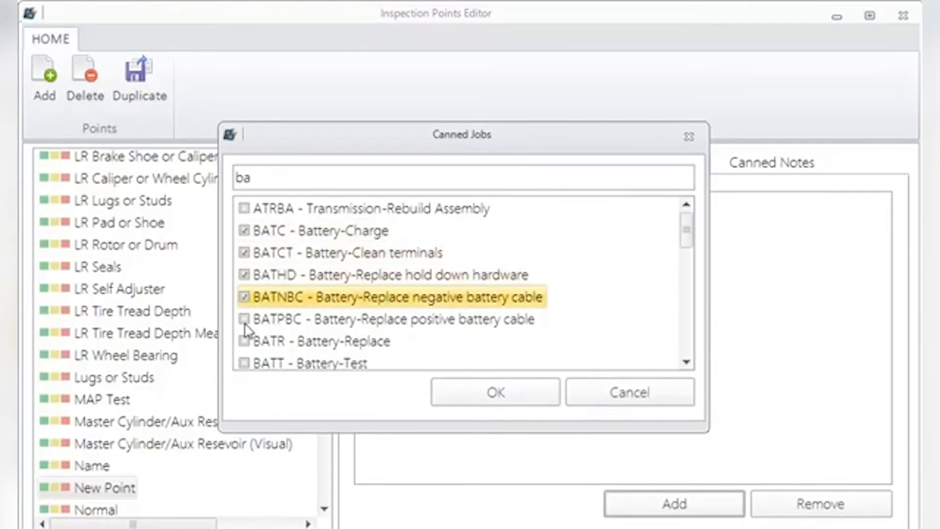
{"action": "left_click", "coordinate": [245, 319]}
{"action": "left_click", "coordinate": [244, 341]}
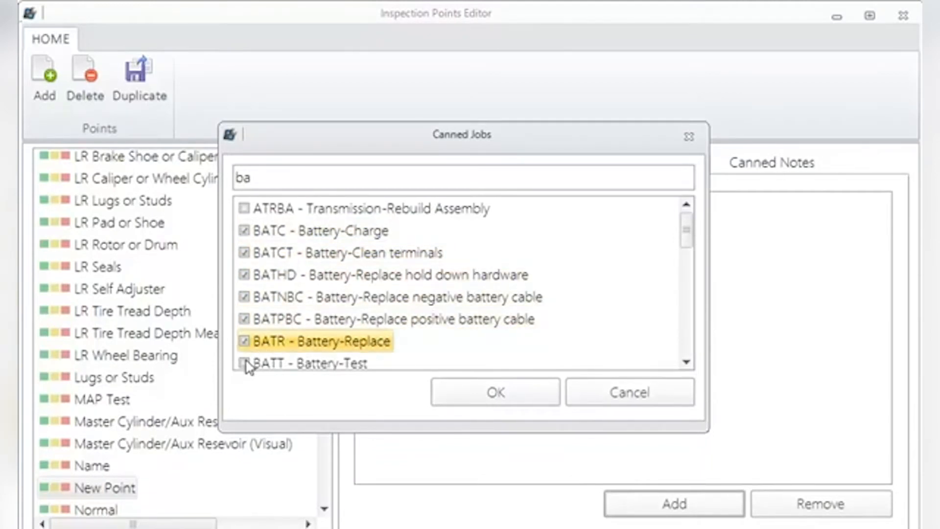
{"action": "left_click", "coordinate": [244, 363]}
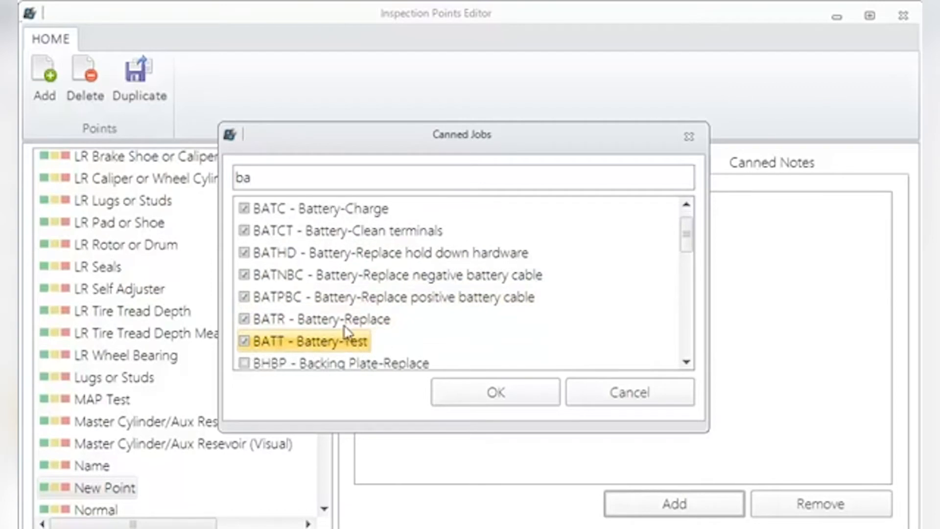
{"action": "left_click", "coordinate": [494, 393]}
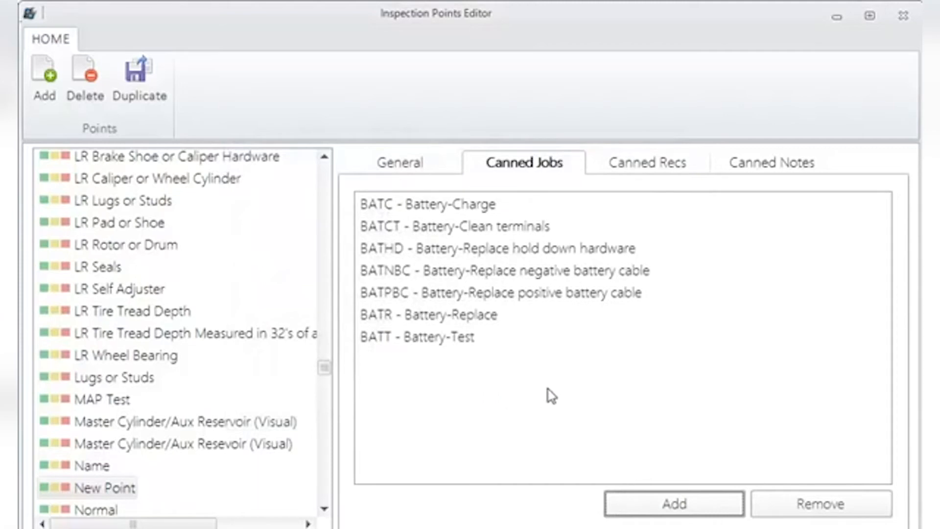
- Add a canned recommendation titled Good with the description "Battery appears to be in good shape"
{"action": "left_click", "coordinate": [653, 166]}
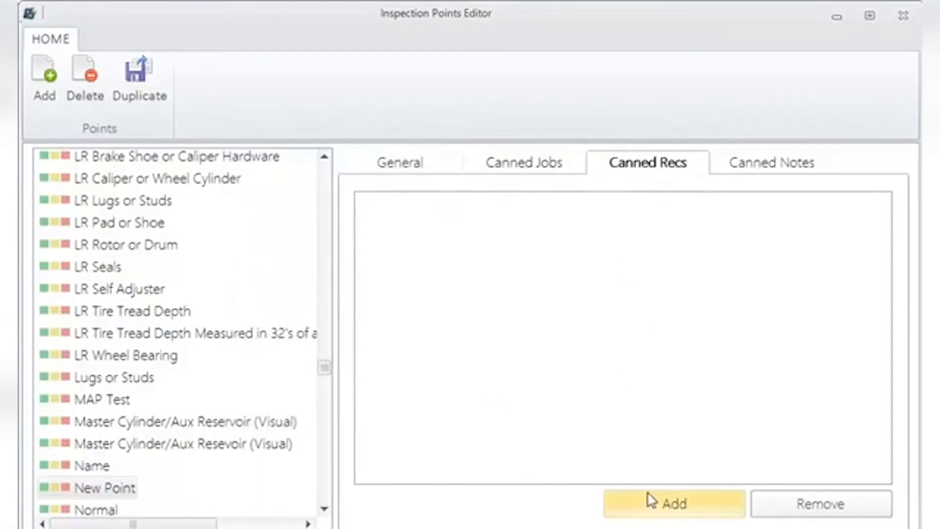
{"action": "left_click", "coordinate": [653, 502]}
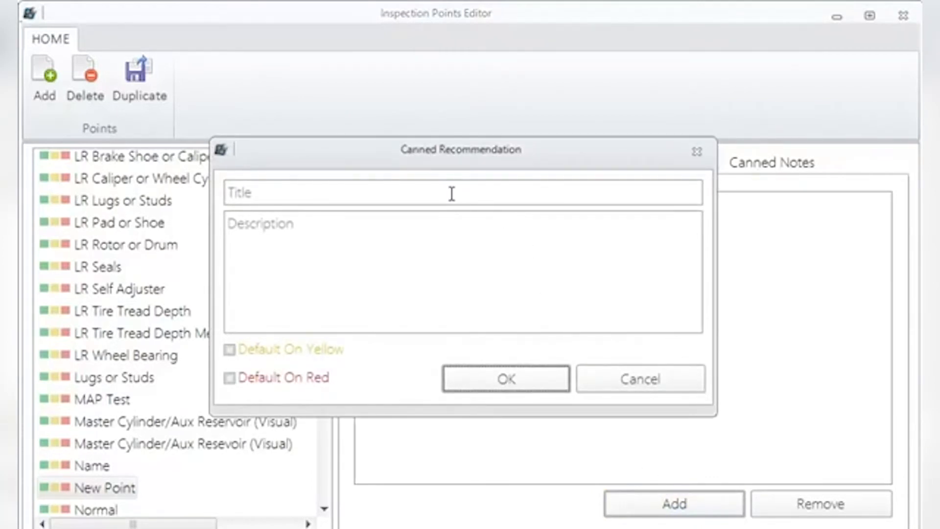
{"action": "left_click_drag", "start_coordinate": [370, 158], "coordinate": [396, 208]}
{"action": "left_click", "coordinate": [374, 243]}
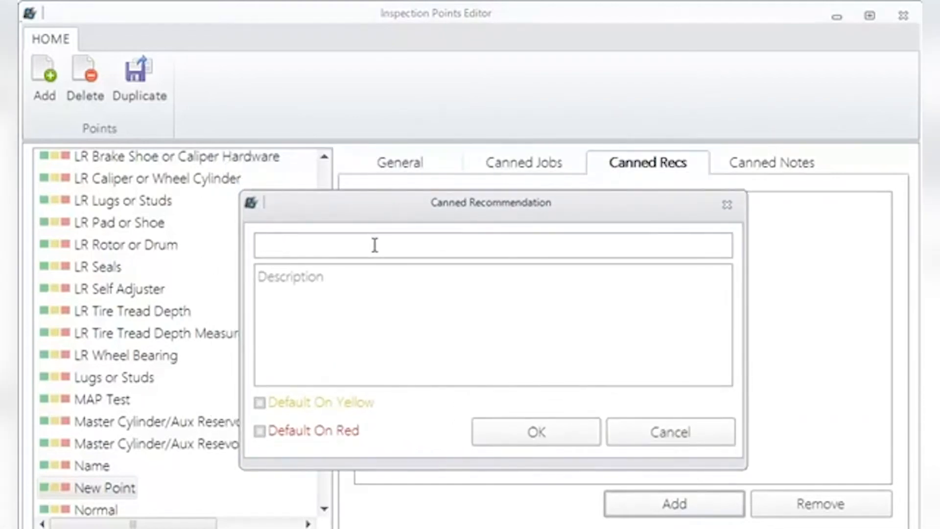
{"action": "type", "text": "Good"}
{"action": "left_click", "coordinate": [335, 277]}
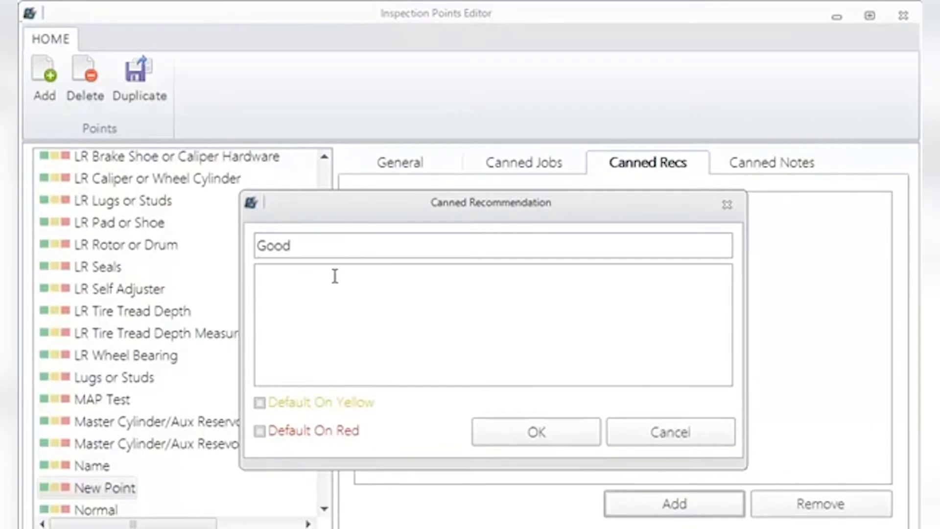
{"action": "type", "text": "Battery appears to be in good shape"}
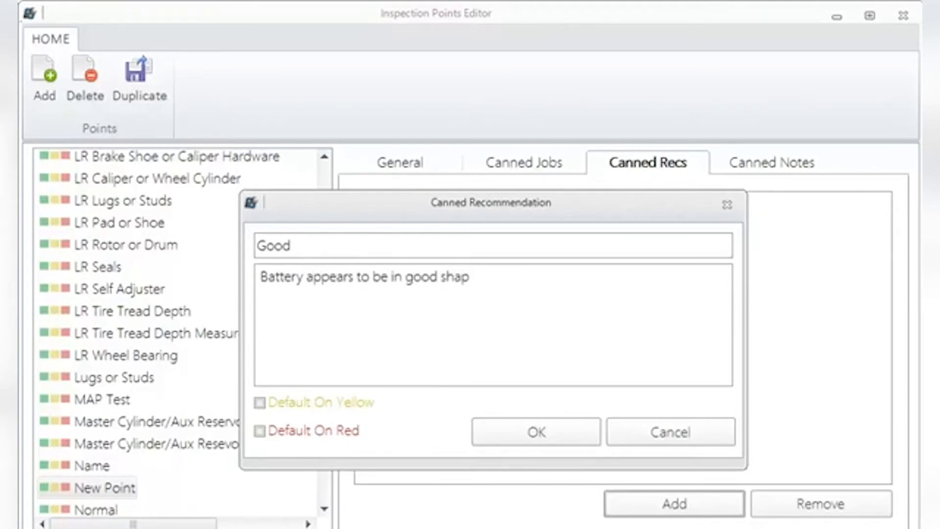
{"action": "left_click", "coordinate": [509, 443]}
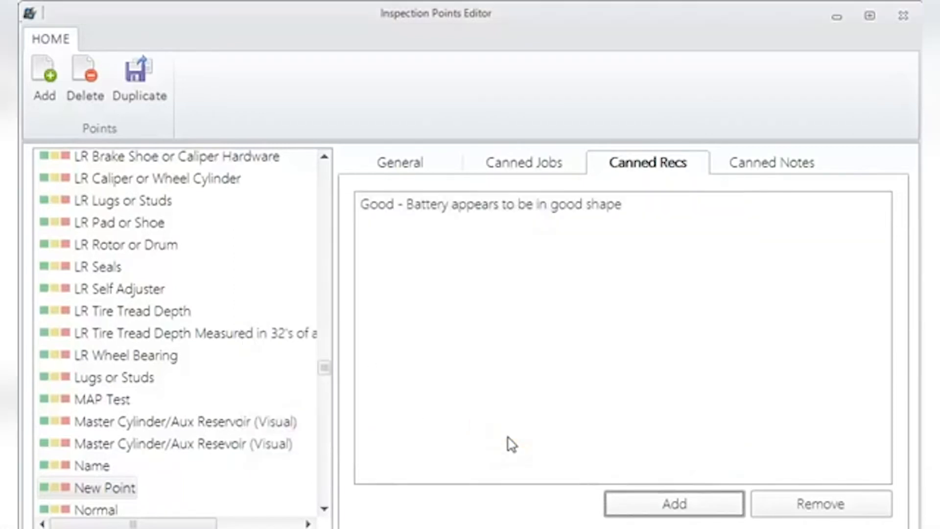
- Open a blank canned recommendation and switch to the tablet view with the Midas Brake System Evaluation
{"action": "left_click", "coordinate": [649, 504]}
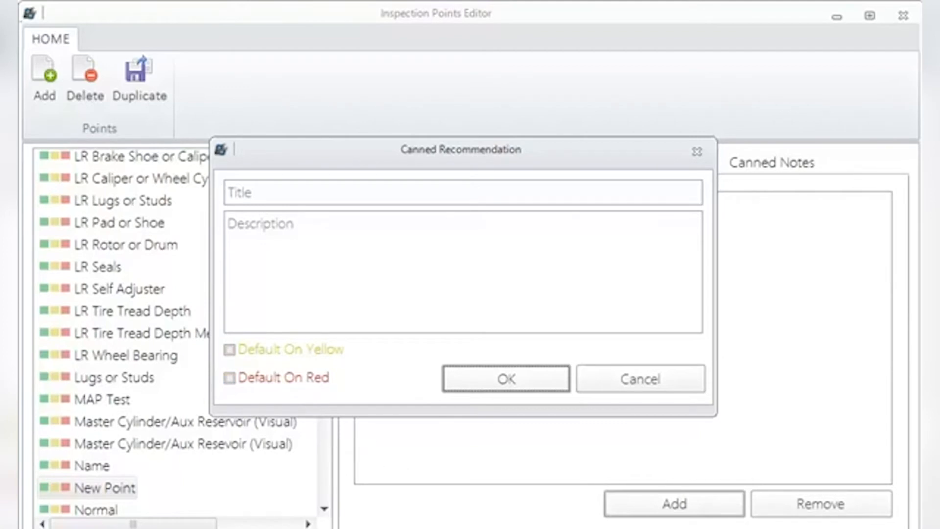
{"action": "mouse_move", "coordinate": [772, 528]}
{"action": "left_click", "coordinate": [844, 515]}
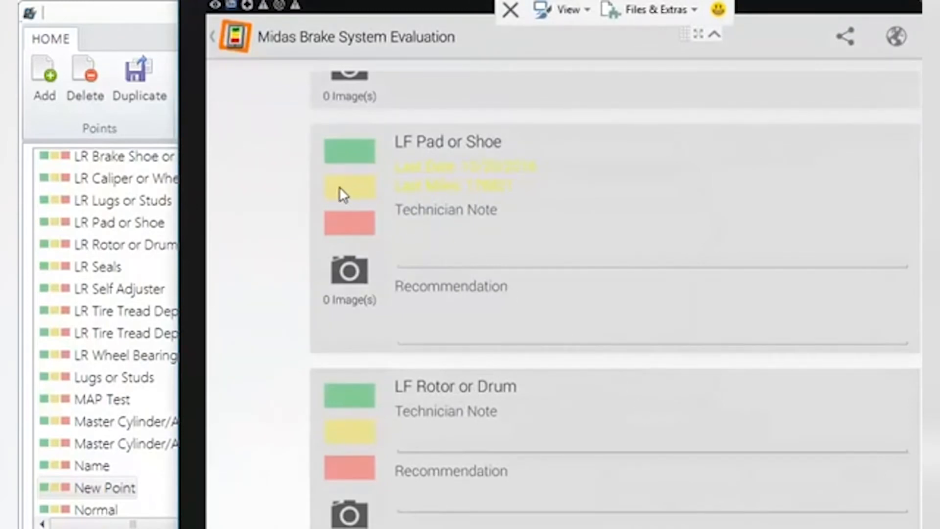
- Rate LF Pad or Shoe red, accept its default replacement recommendation due Today, and dismiss the canned job selection
{"action": "left_click", "coordinate": [348, 219]}
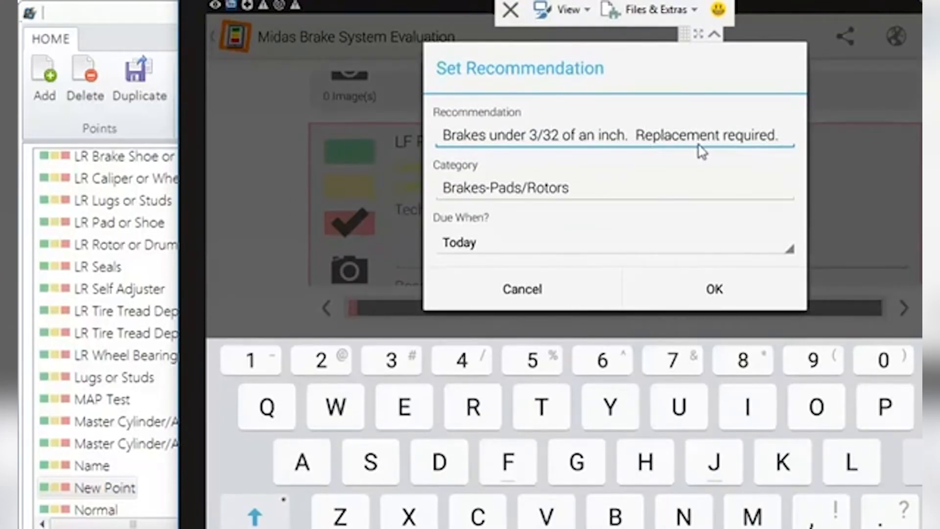
{"action": "left_click", "coordinate": [714, 290]}
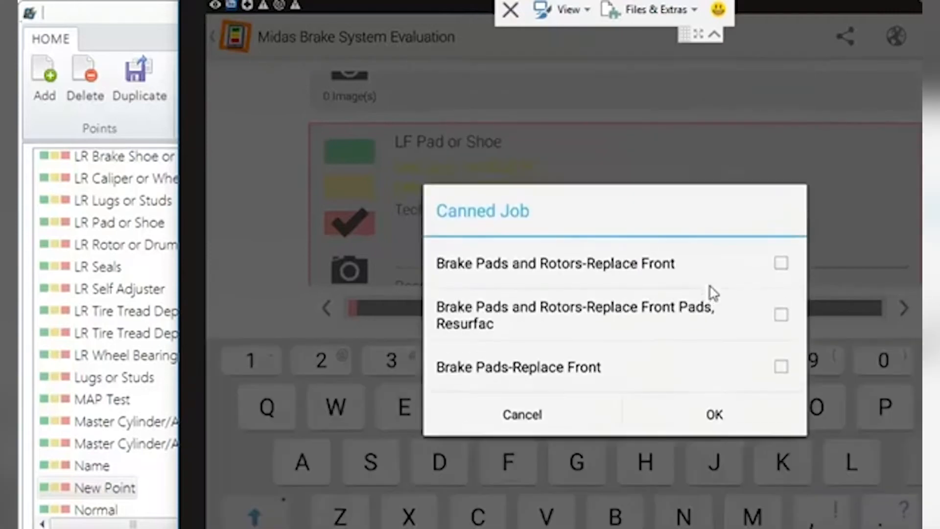
{"action": "left_click", "coordinate": [540, 422]}
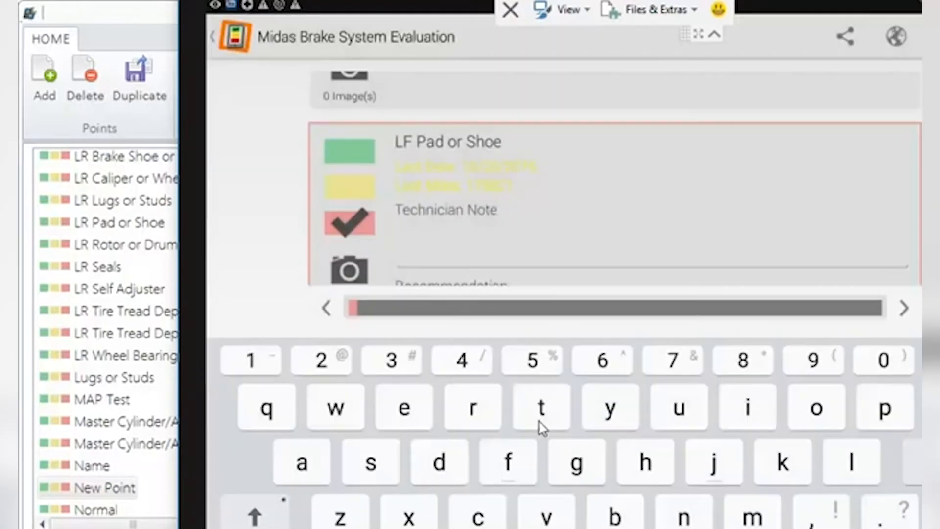
- Rate LF Pad or Shoe yellow, accept its default recommendation due Next Month, and return to the blank canned recommendation in the points editor
{"action": "left_click", "coordinate": [336, 185]}
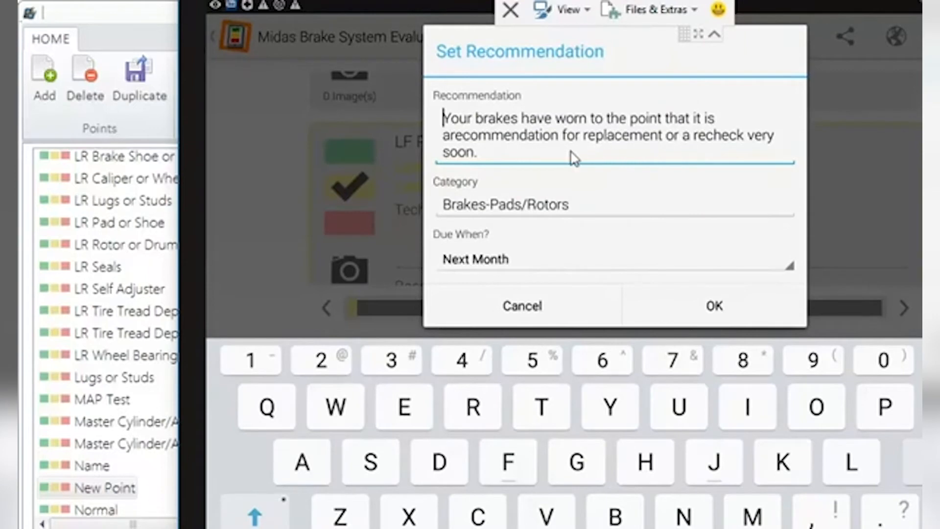
{"action": "left_click", "coordinate": [705, 305]}
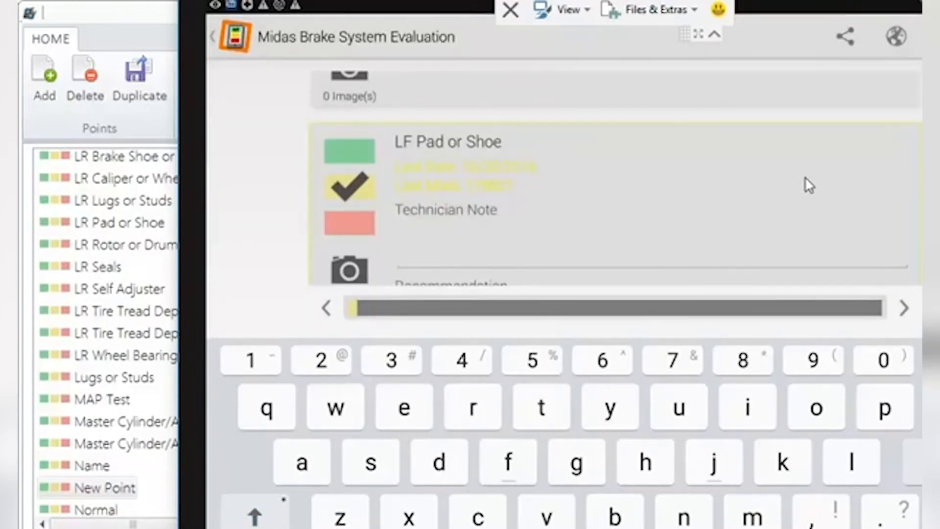
{"action": "right_click", "coordinate": [792, 182]}
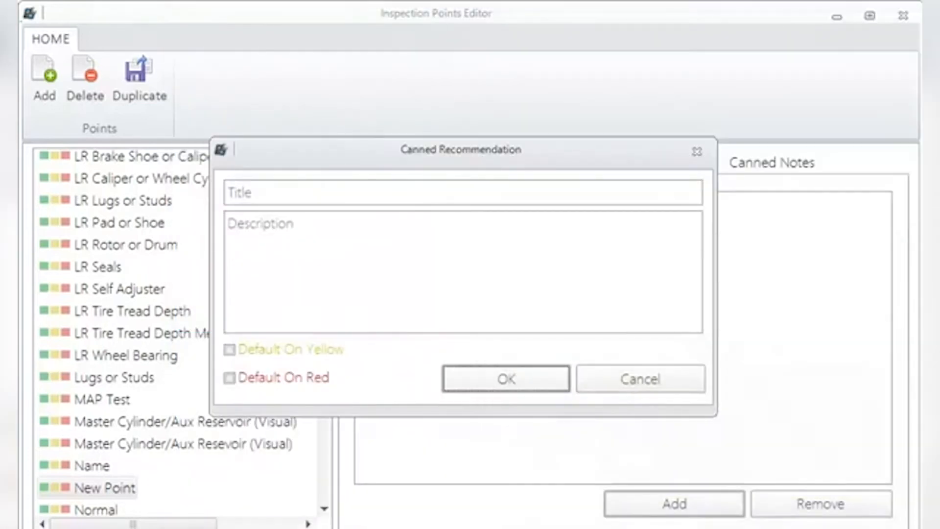
- Add a canned recommendation titled "Battery Fails" with the description "Battery fails requires replacement", set as default on red only
{"action": "left_click", "coordinate": [233, 350]}
{"action": "left_click", "coordinate": [307, 193]}
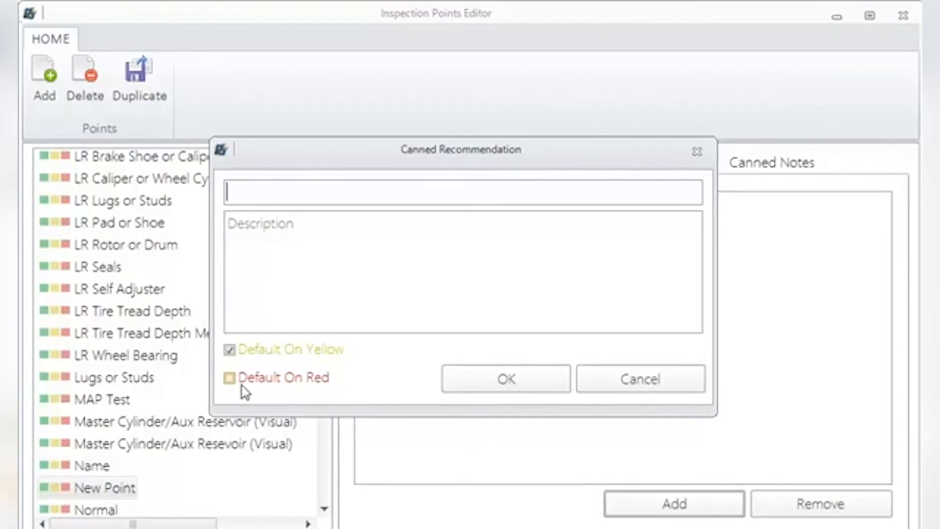
{"action": "left_click", "coordinate": [229, 377]}
{"action": "left_click", "coordinate": [229, 349]}
{"action": "left_click", "coordinate": [250, 191]}
{"action": "type", "text": "Bat"}
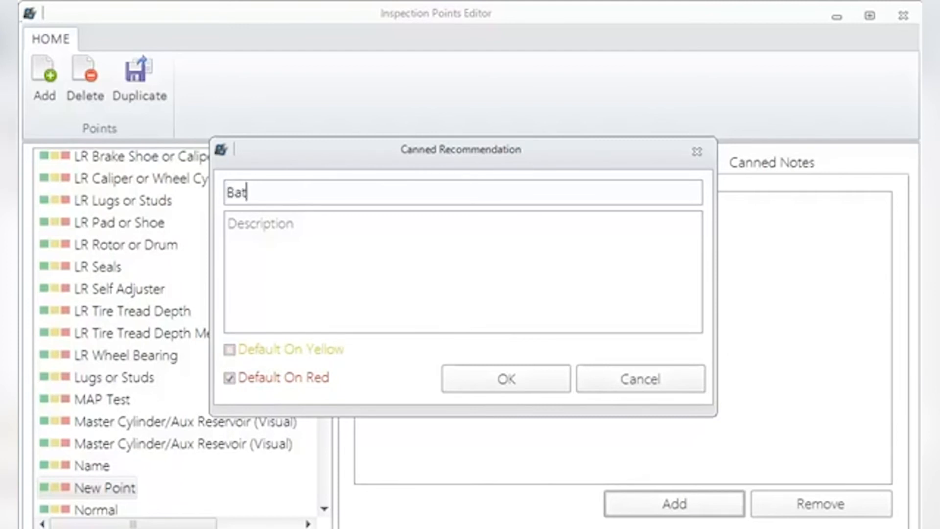
{"action": "type", "text": "tery Fails"}
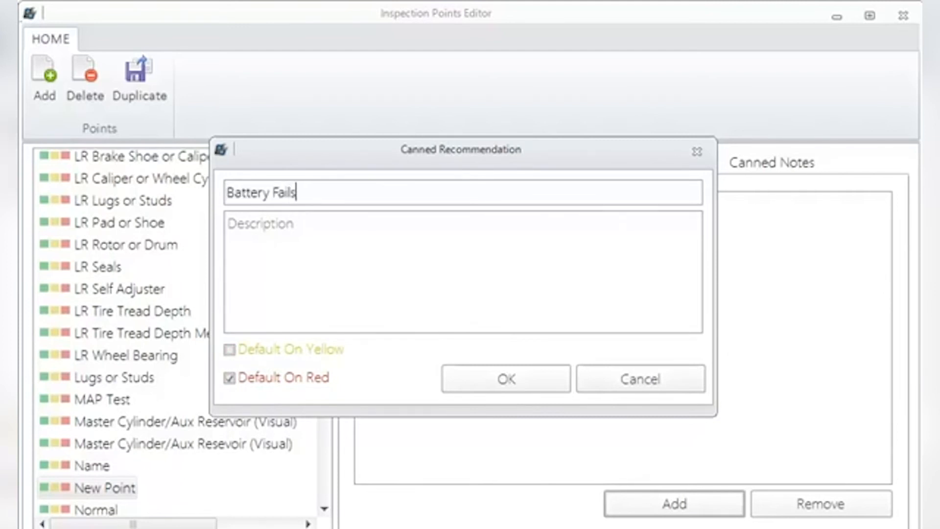
{"action": "left_click", "coordinate": [249, 224]}
{"action": "type", "text": "Ba"}
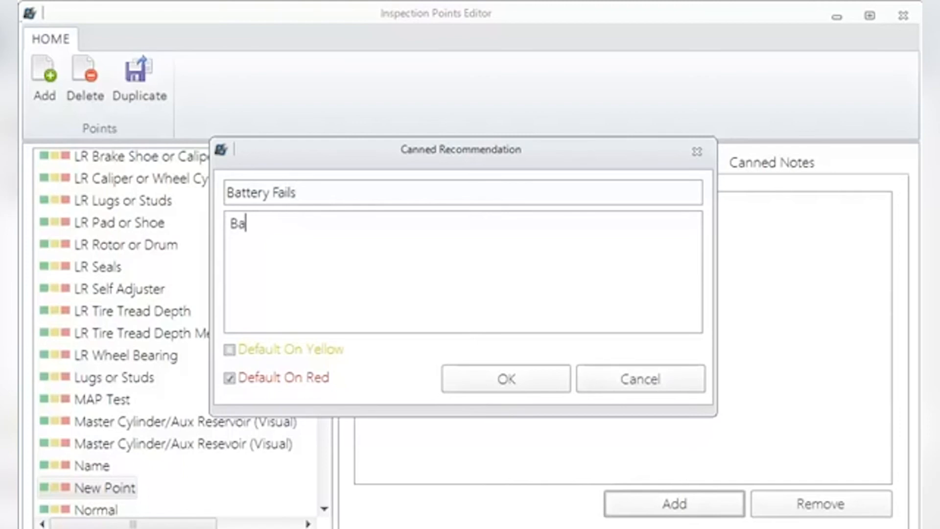
{"action": "type", "text": "ttery fails"}
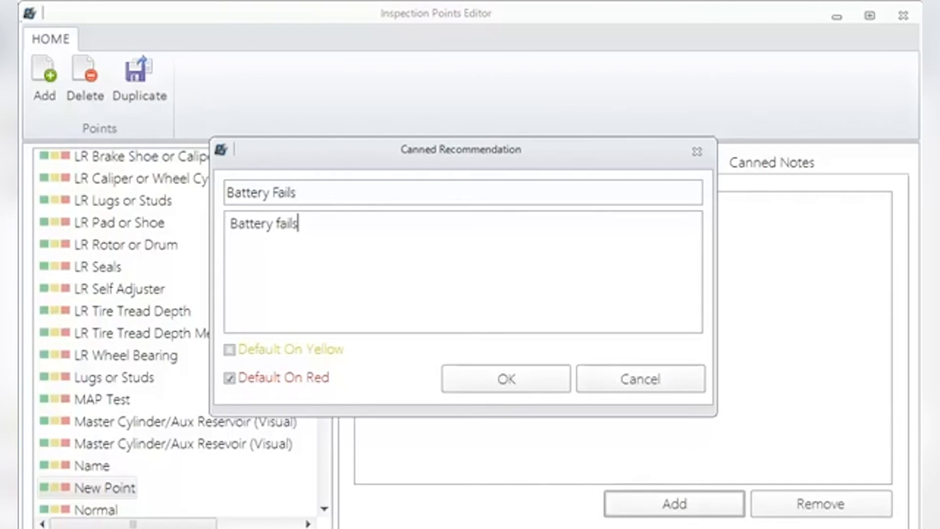
{"action": "type", "text": " requires replacement"}
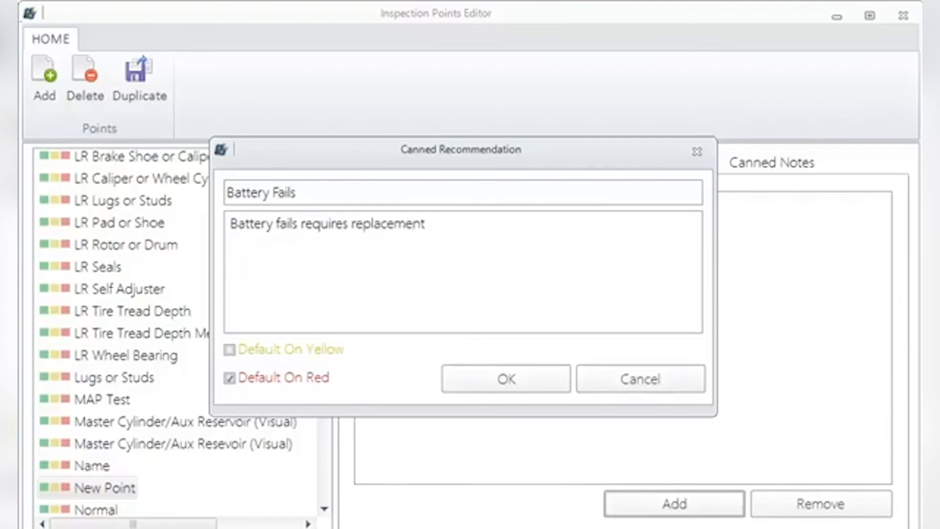
{"action": "left_click", "coordinate": [481, 380]}
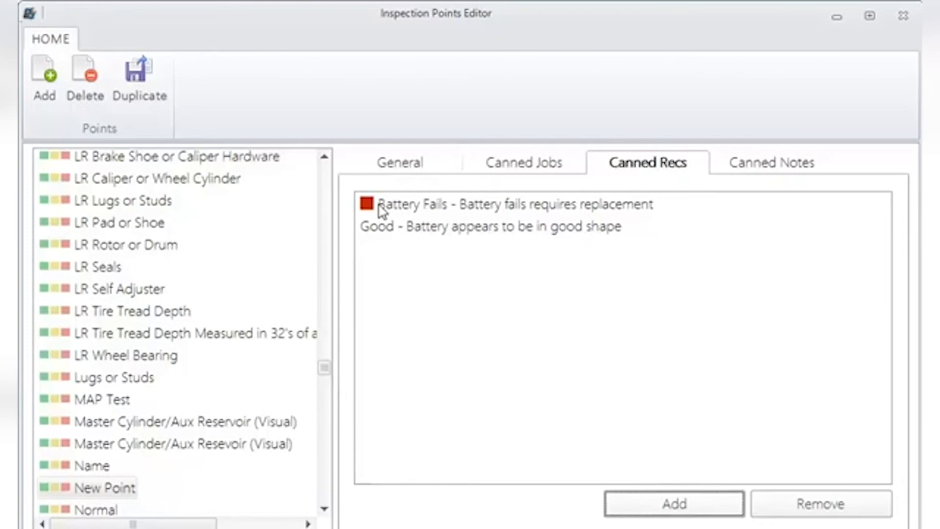
- Add a canned recommendation titled "Battery weak" with the description "REcharge", set as default on yellow
{"action": "left_click", "coordinate": [654, 504]}
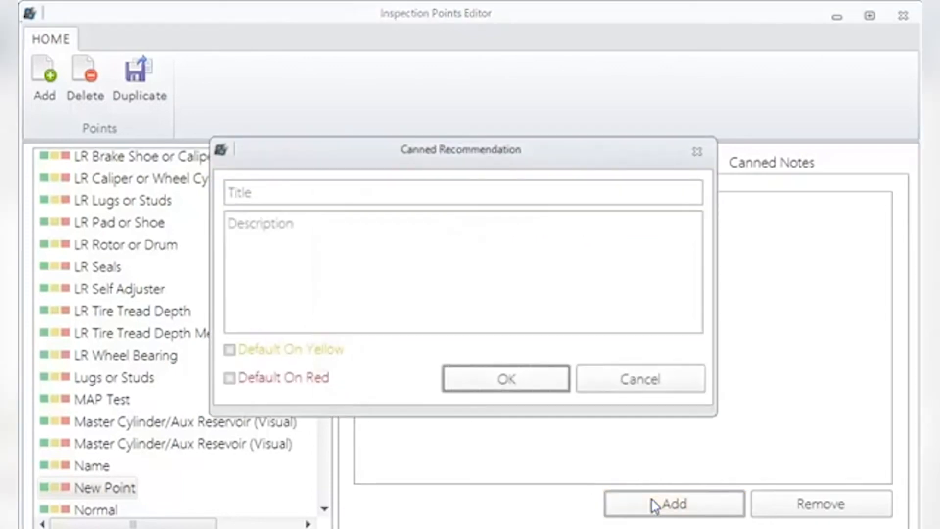
{"action": "left_click", "coordinate": [228, 351]}
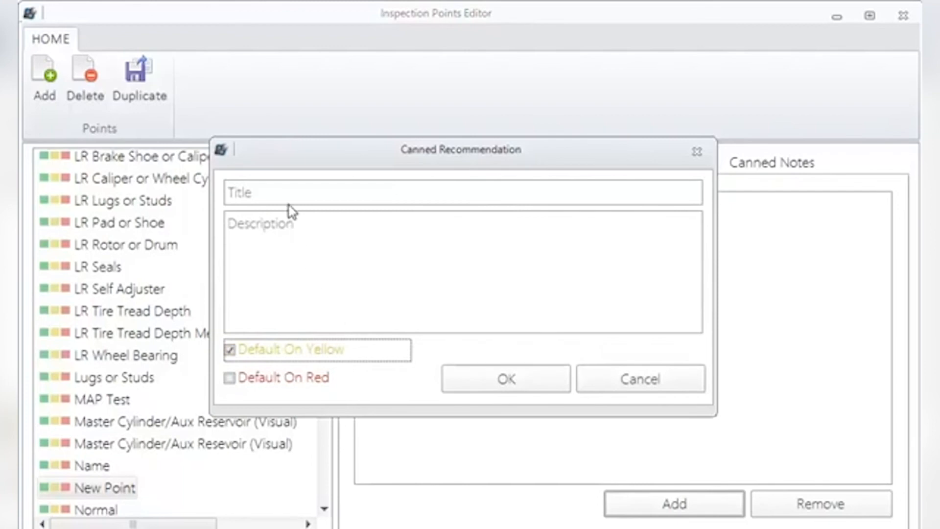
{"action": "left_click", "coordinate": [280, 191]}
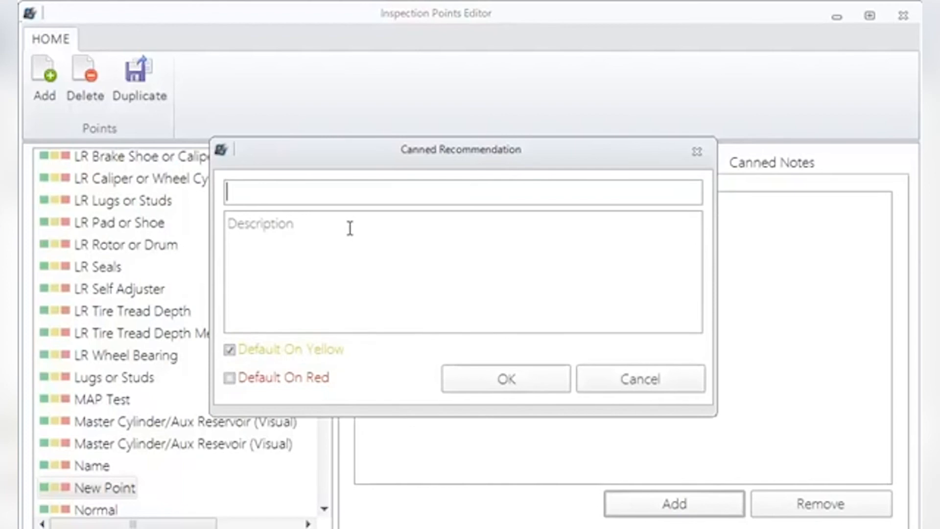
{"action": "type", "text": "Batter"}
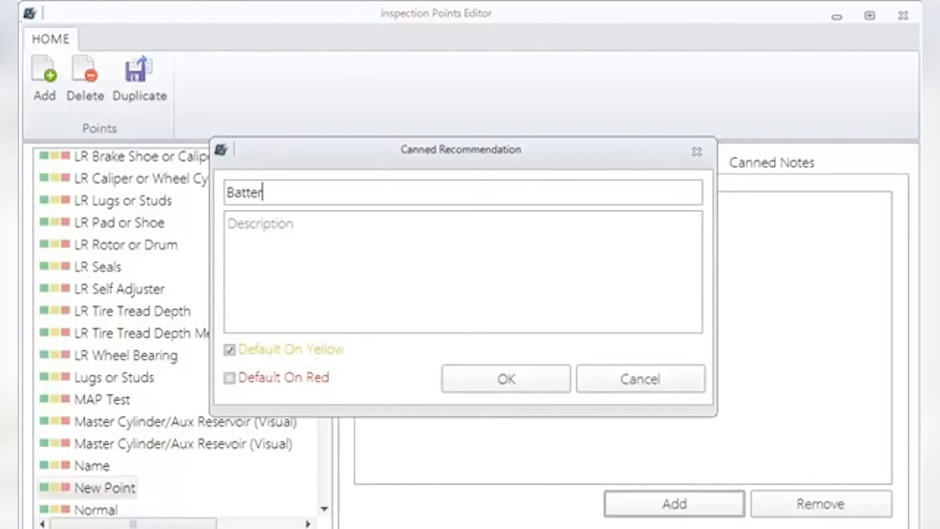
{"action": "type", "text": "y weak"}
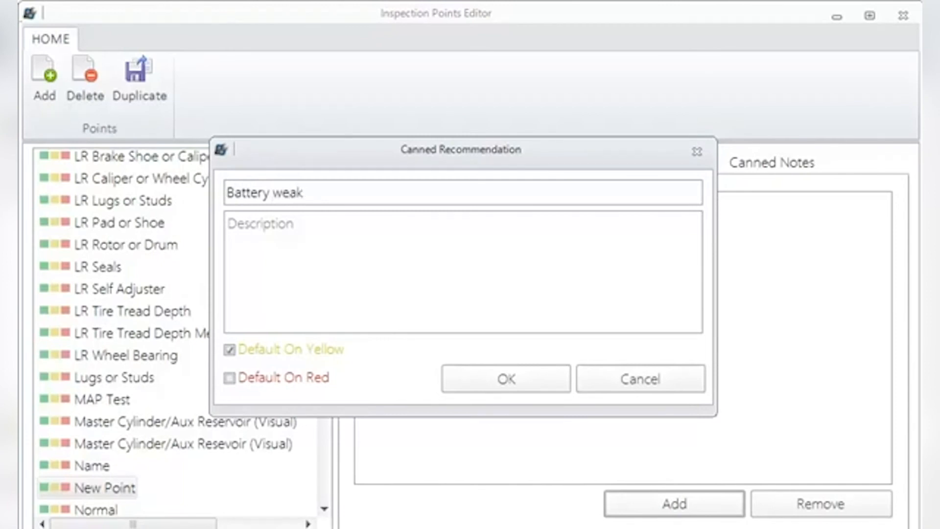
{"action": "key", "text": "Tab"}
{"action": "type", "text": "REcharge"}
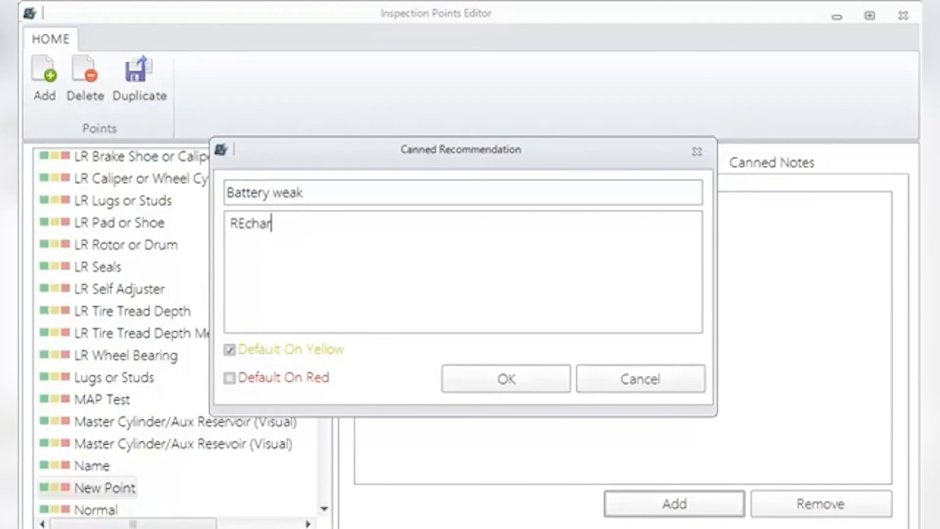
{"action": "left_click", "coordinate": [503, 383]}
- Add a canned note titled "Batter loose" with the description "Battery hold down missing" and close the Inspection Points Editor
{"action": "left_click", "coordinate": [766, 164]}
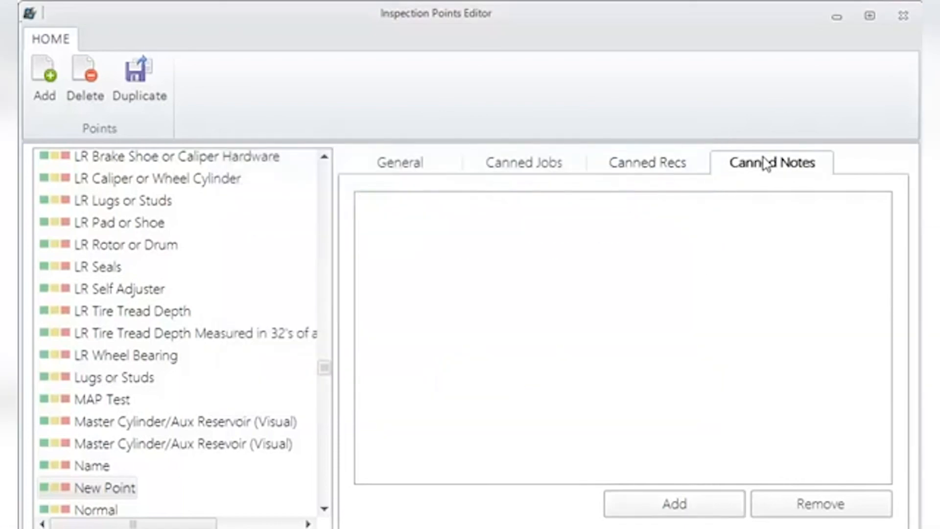
{"action": "left_click", "coordinate": [674, 504]}
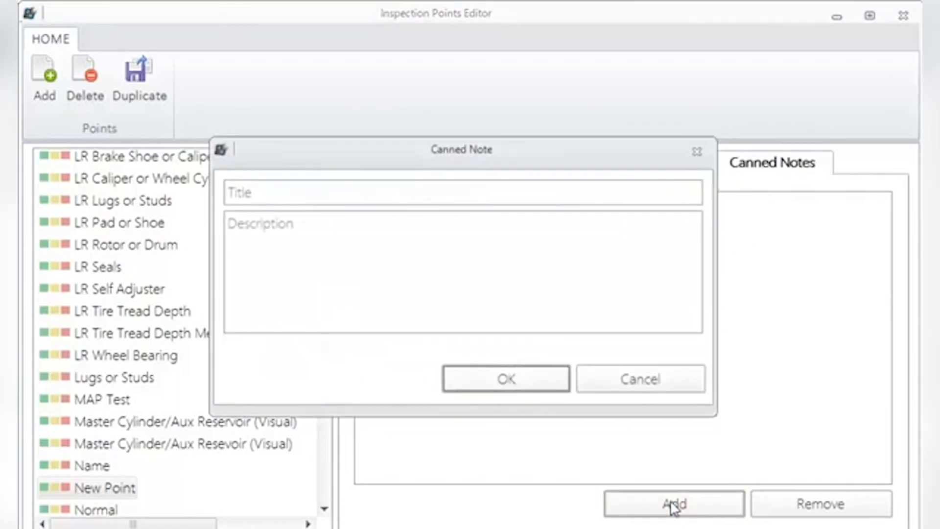
{"action": "left_click_drag", "start_coordinate": [566, 172], "coordinate": [693, 212]}
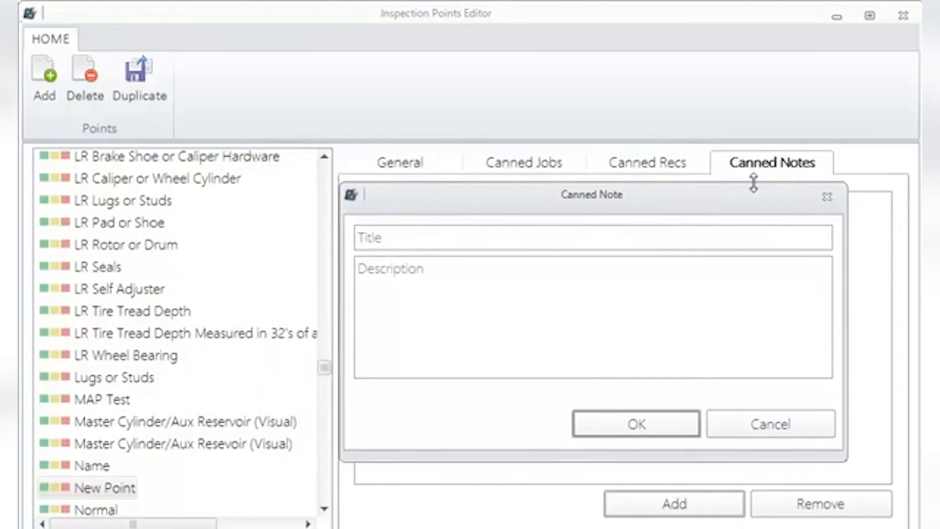
{"action": "left_click", "coordinate": [483, 238]}
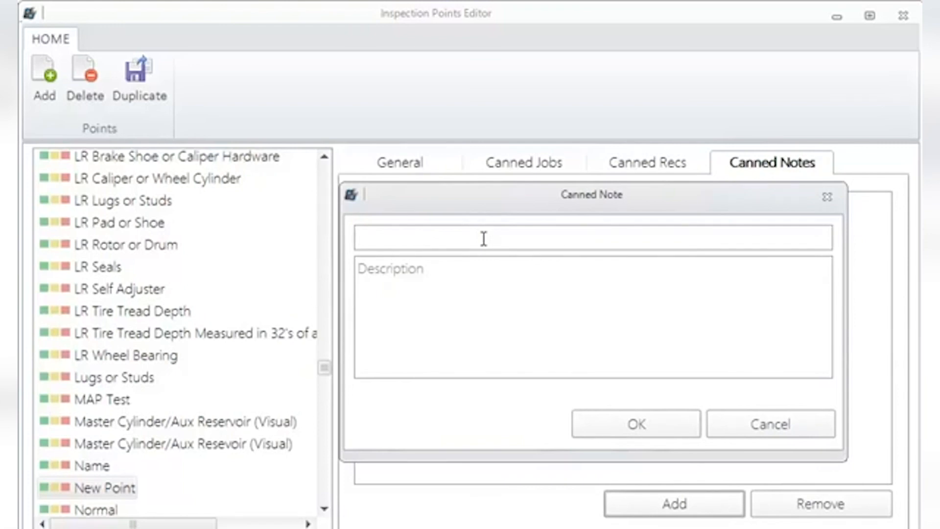
{"action": "type", "text": "Batter loose"}
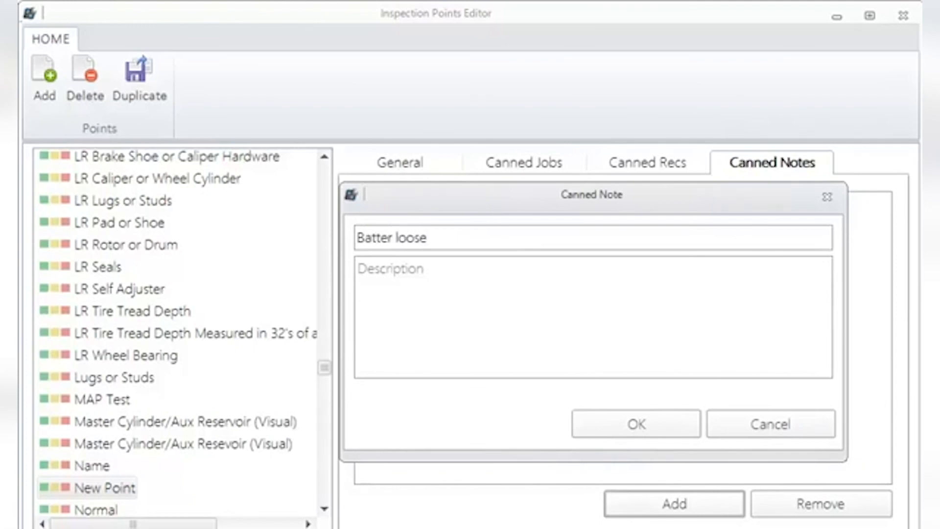
{"action": "left_click", "coordinate": [432, 269]}
{"action": "type", "text": "B"}
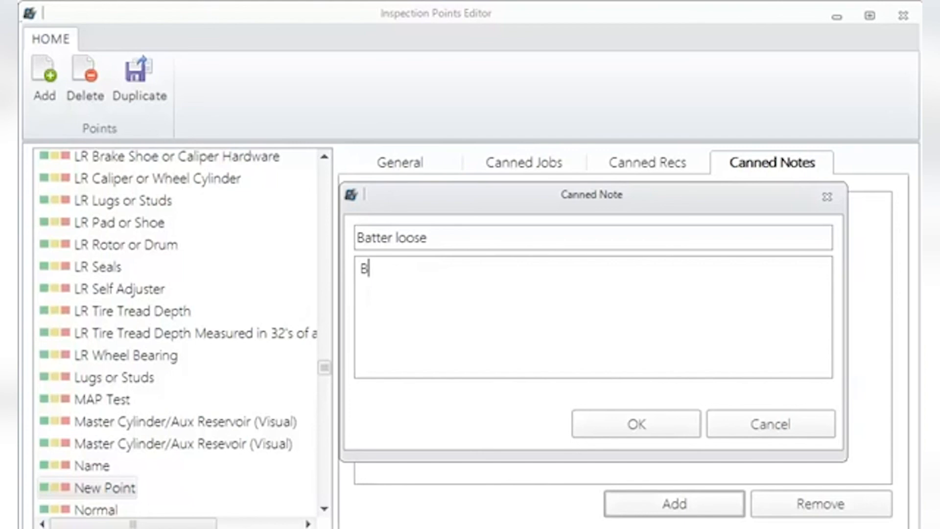
{"action": "type", "text": "attery hol"}
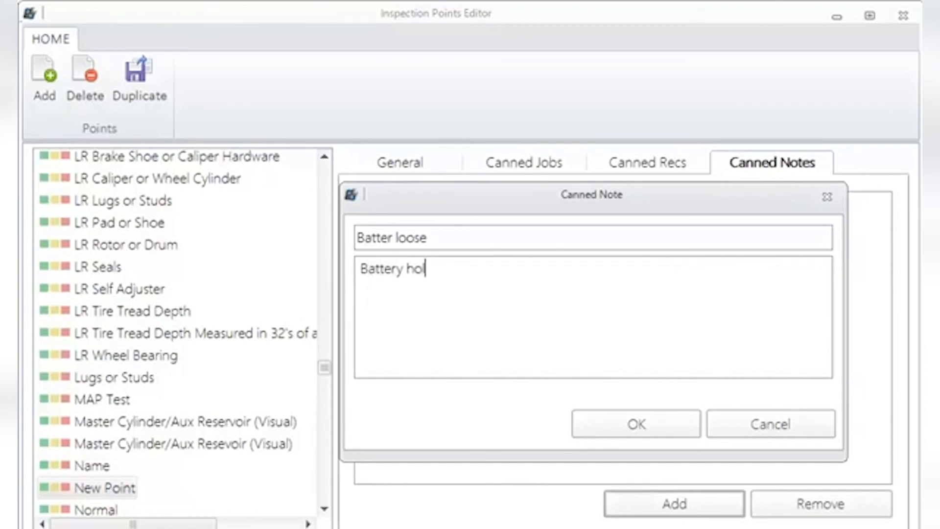
{"action": "type", "text": "d down missing"}
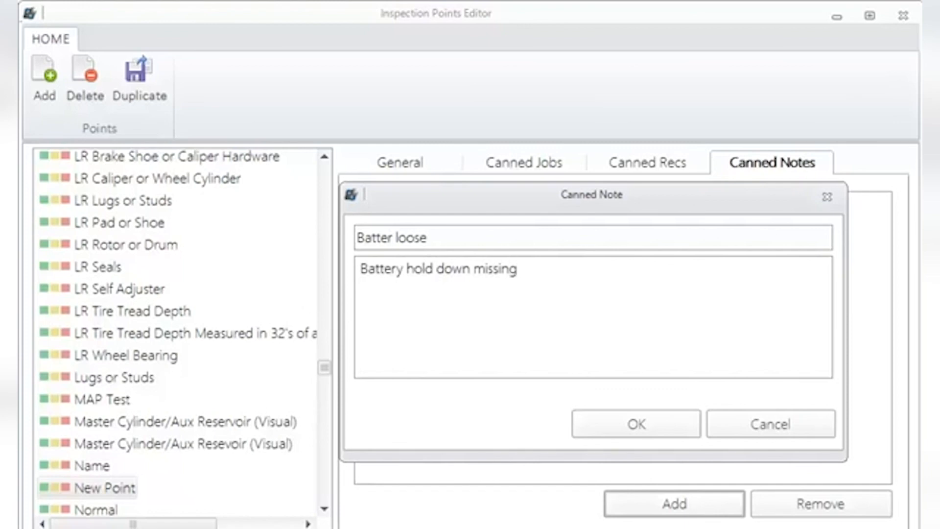
{"action": "left_click", "coordinate": [620, 433]}
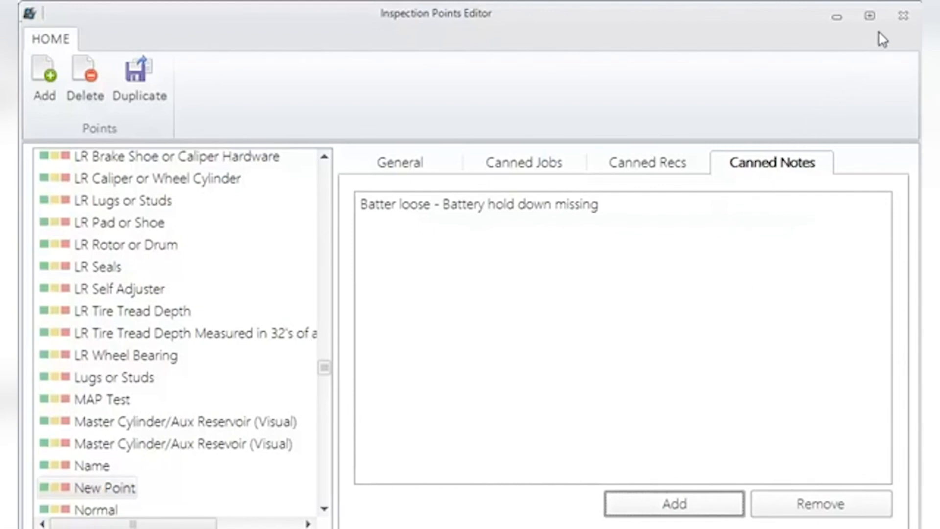
{"action": "left_click", "coordinate": [900, 13]}
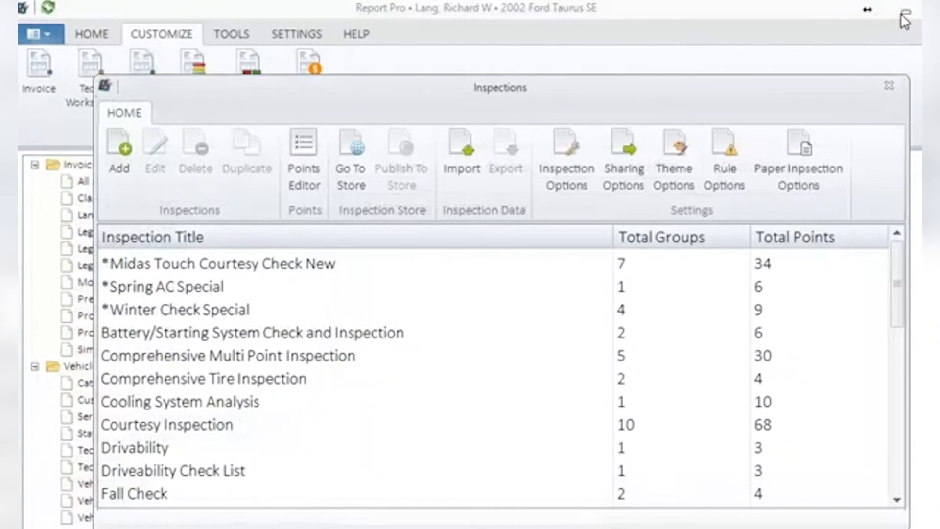